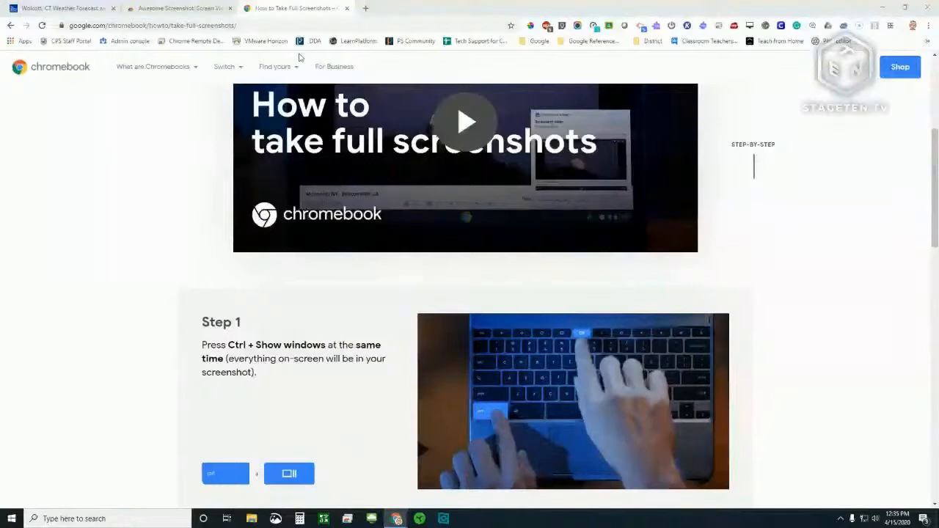
- Close the Chromebook full-screenshot guide and bring up the weather.com forecast for Wolcott, CT, continuing with the ad blocker on
{"action": "left_click", "coordinate": [347, 8]}
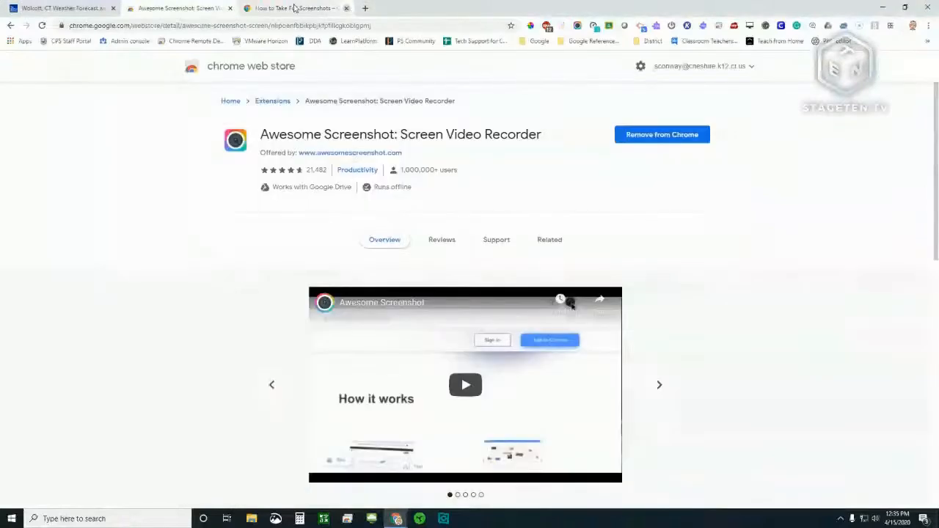
{"action": "left_click", "coordinate": [347, 9]}
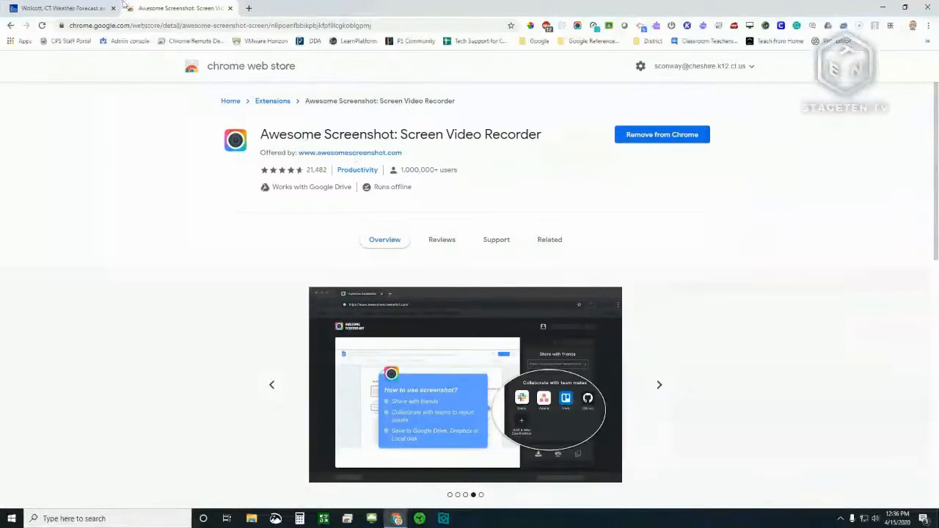
{"action": "left_click", "coordinate": [67, 8]}
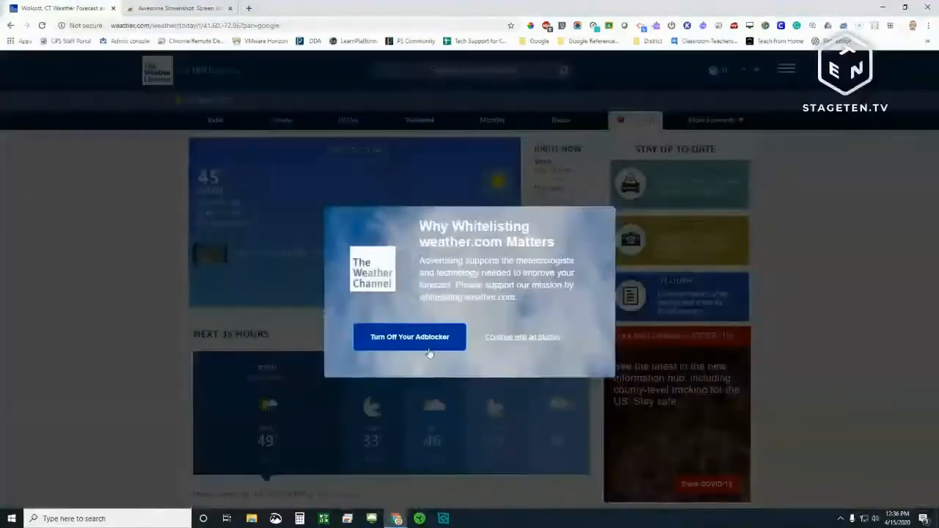
{"action": "left_click", "coordinate": [508, 337]}
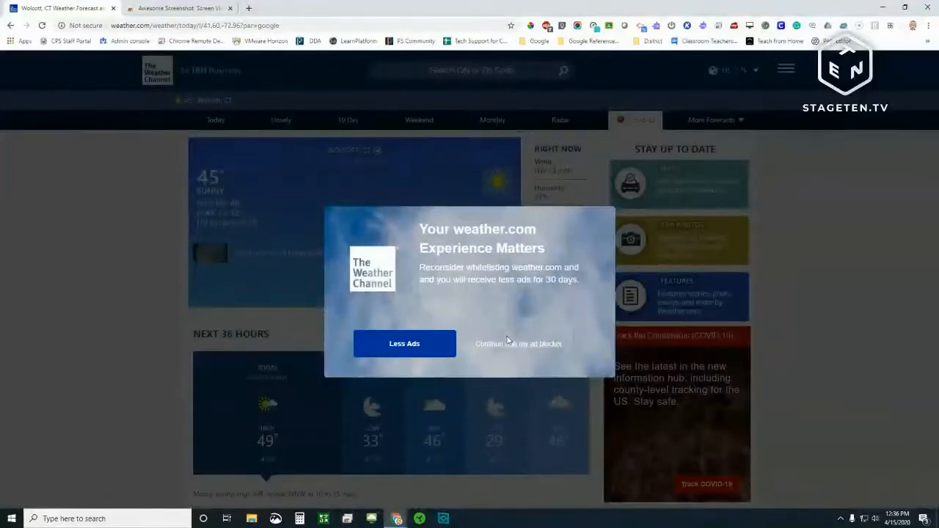
{"action": "left_click", "coordinate": [506, 342]}
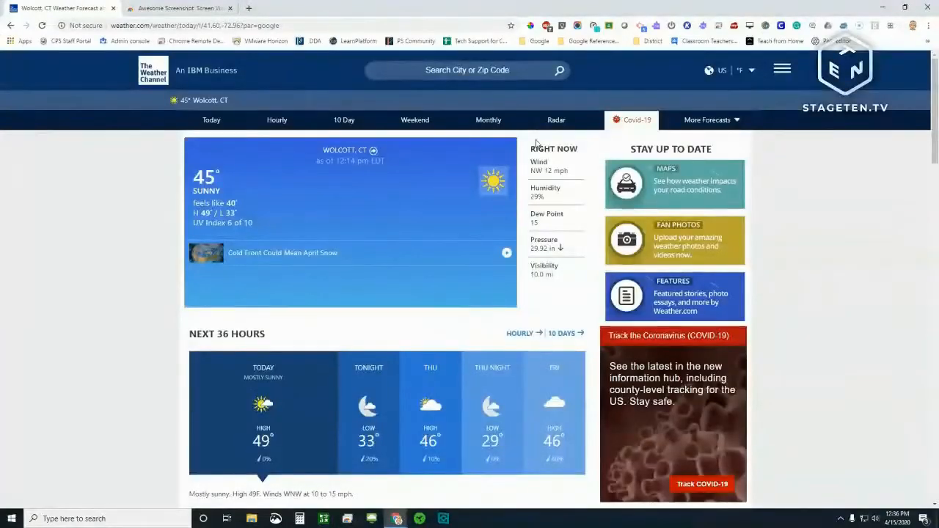
- Capture the blue current-conditions panel of the forecast page as a selected area with the Awesome Screenshot extension
{"action": "left_click", "coordinate": [577, 27]}
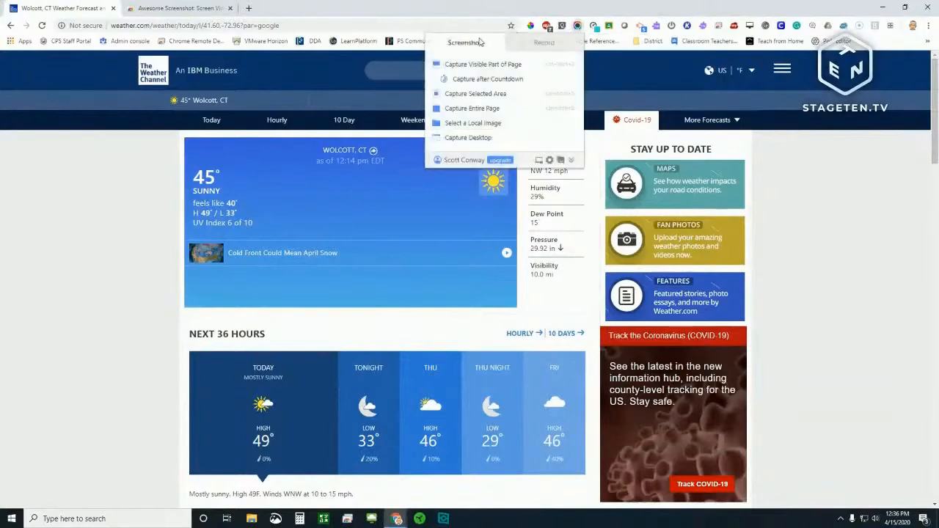
{"action": "left_click", "coordinate": [530, 44]}
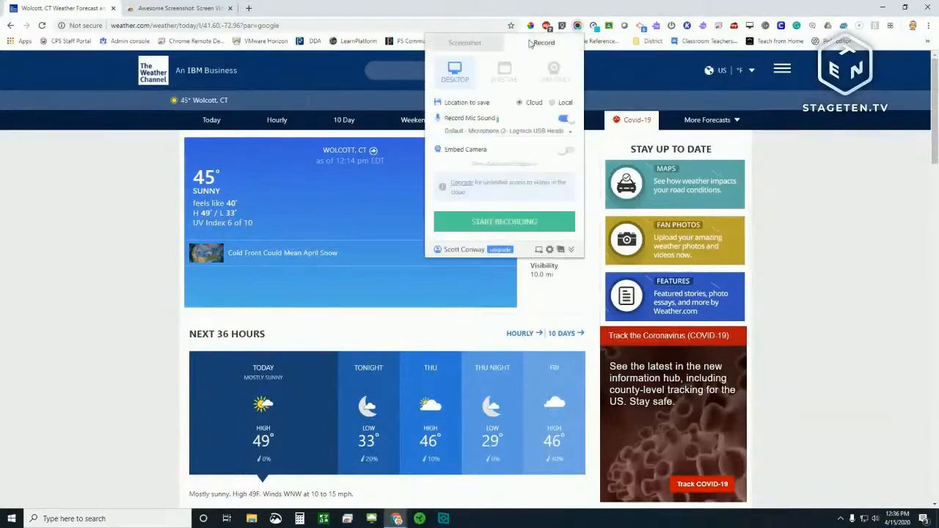
{"action": "left_click", "coordinate": [463, 44]}
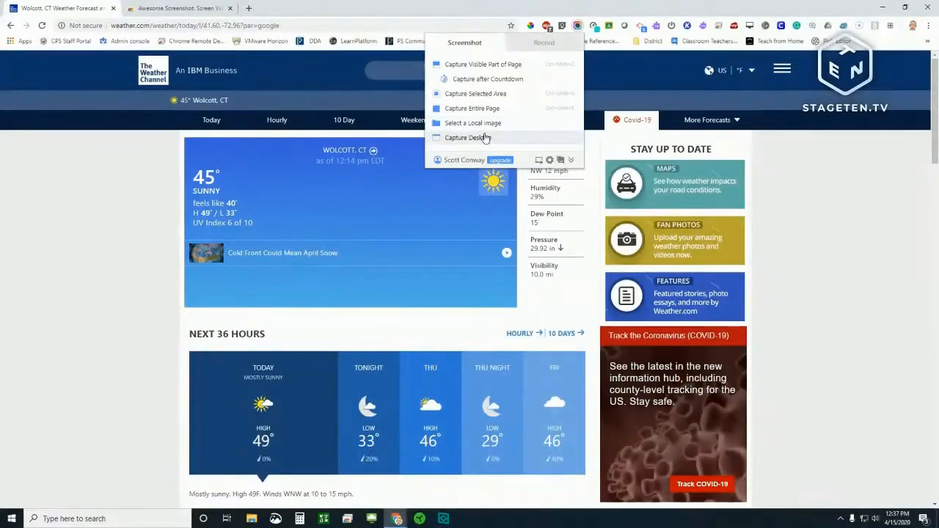
{"action": "left_click", "coordinate": [543, 43]}
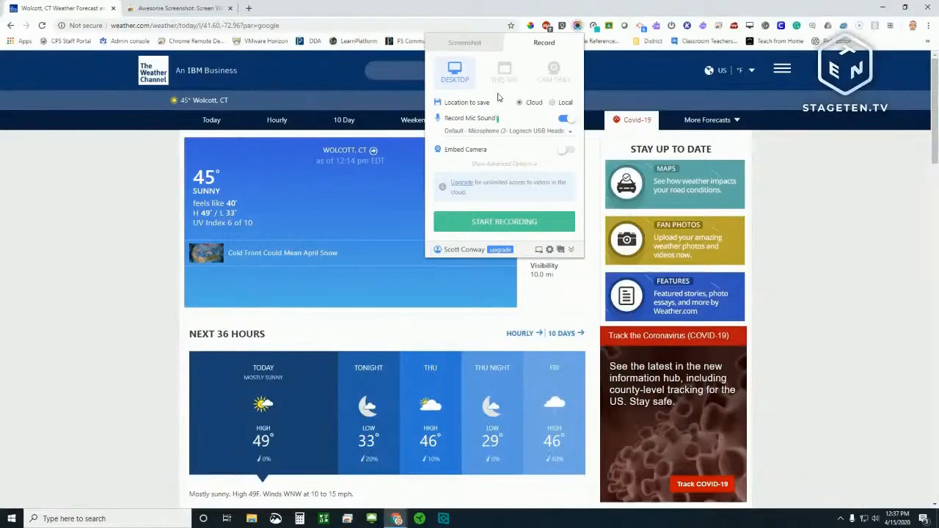
{"action": "left_click", "coordinate": [473, 47]}
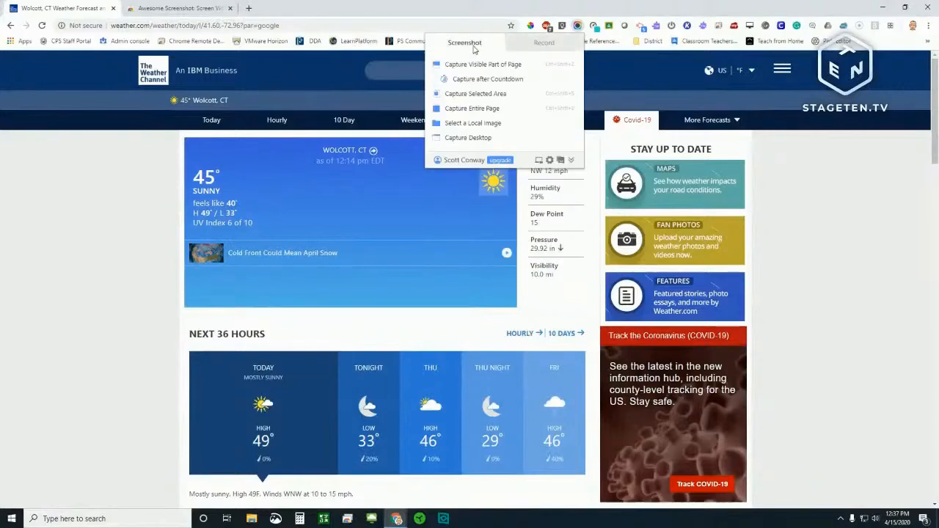
{"action": "left_click", "coordinate": [487, 94]}
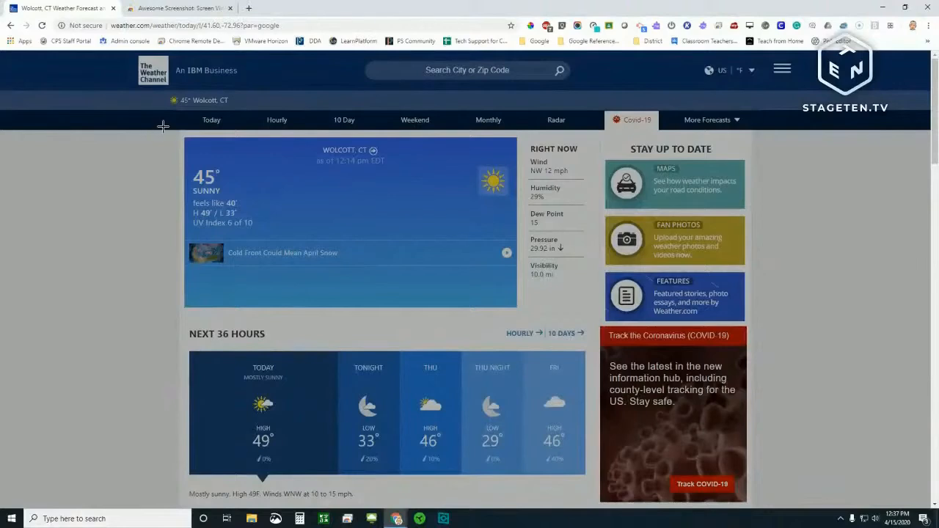
{"action": "left_click_drag", "start_coordinate": [182, 135], "coordinate": [520, 312]}
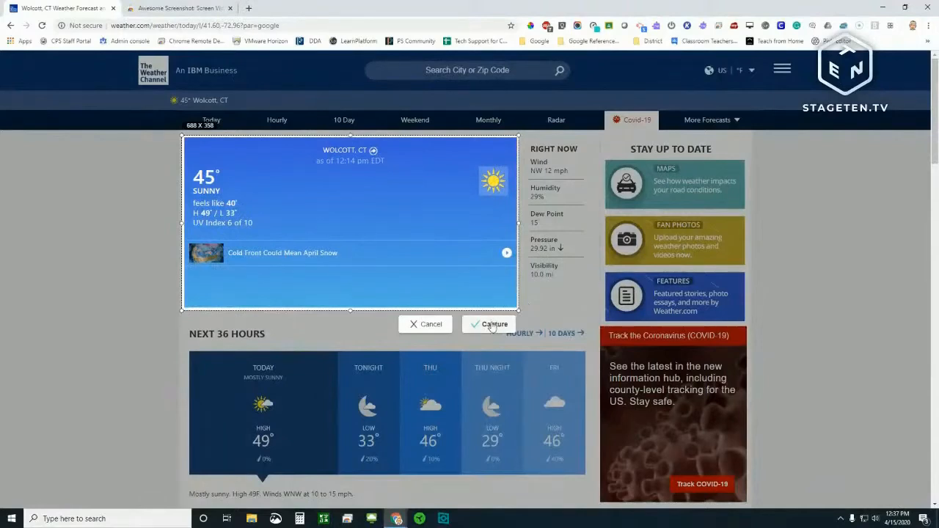
{"action": "left_click", "coordinate": [491, 326]}
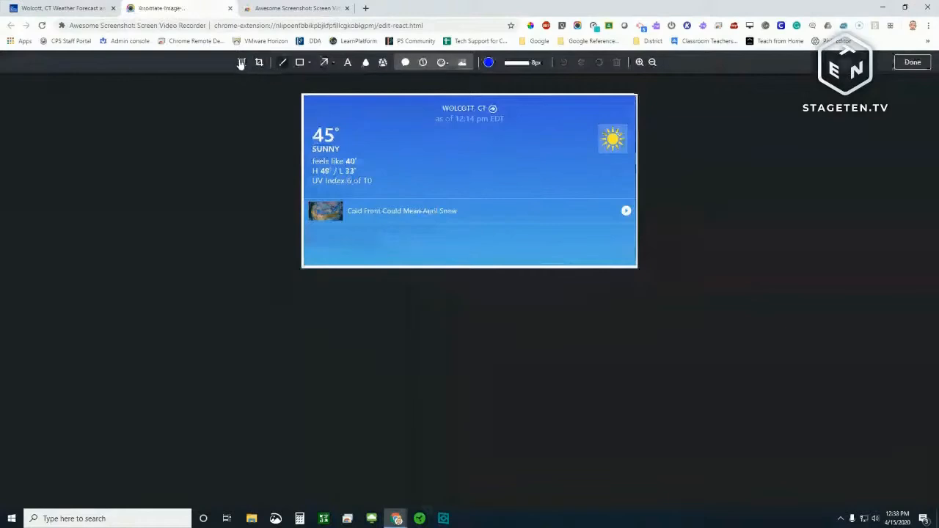
- Blur the "Cold Front Could Mean April Snow" headline in the captured image
{"action": "left_click", "coordinate": [310, 65]}
{"action": "left_click", "coordinate": [332, 65]}
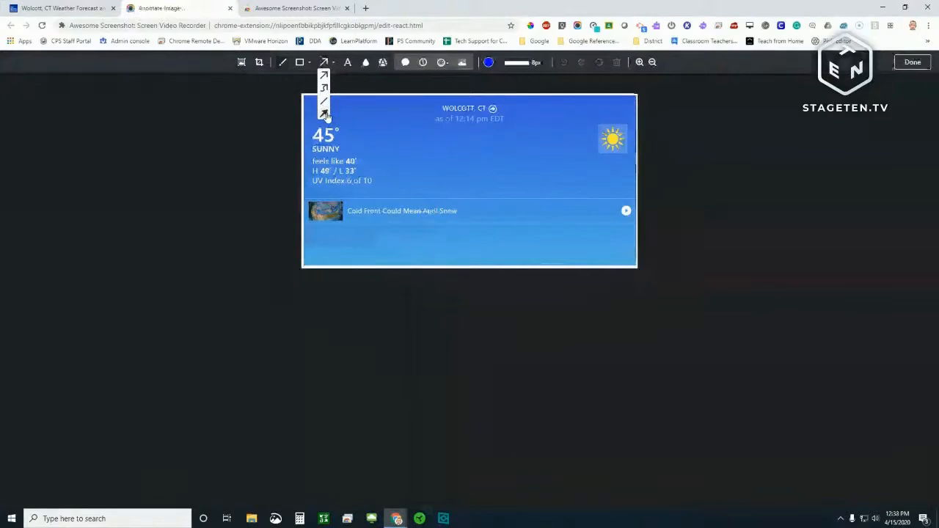
{"action": "left_click", "coordinate": [347, 63]}
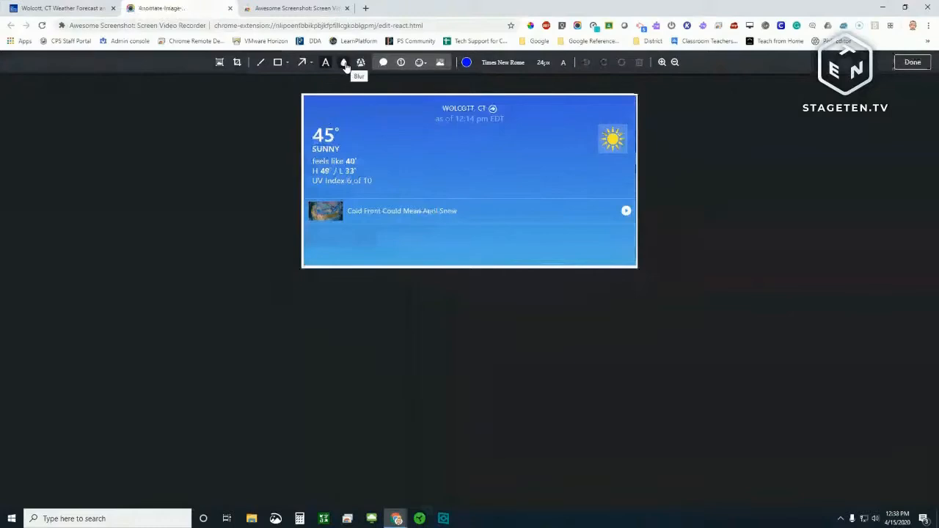
{"action": "left_click", "coordinate": [345, 64]}
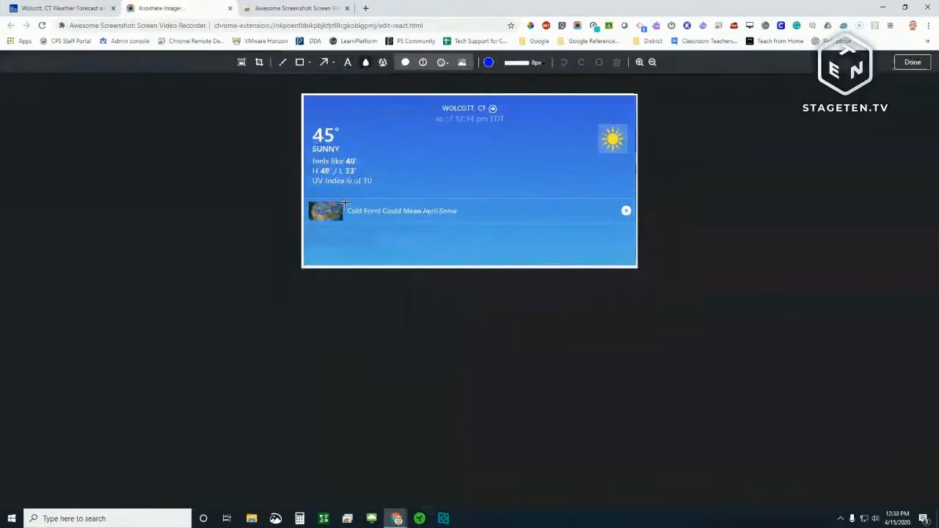
{"action": "left_click_drag", "start_coordinate": [343, 204], "coordinate": [478, 224]}
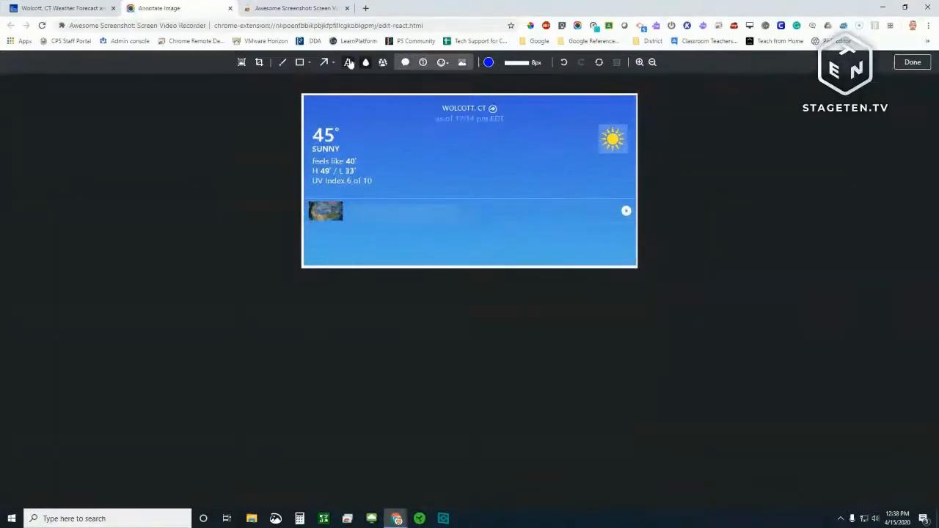
- Set the annotation colour to red and draw an arrow from the blurred headline to the sun icon
{"action": "left_click", "coordinate": [488, 63]}
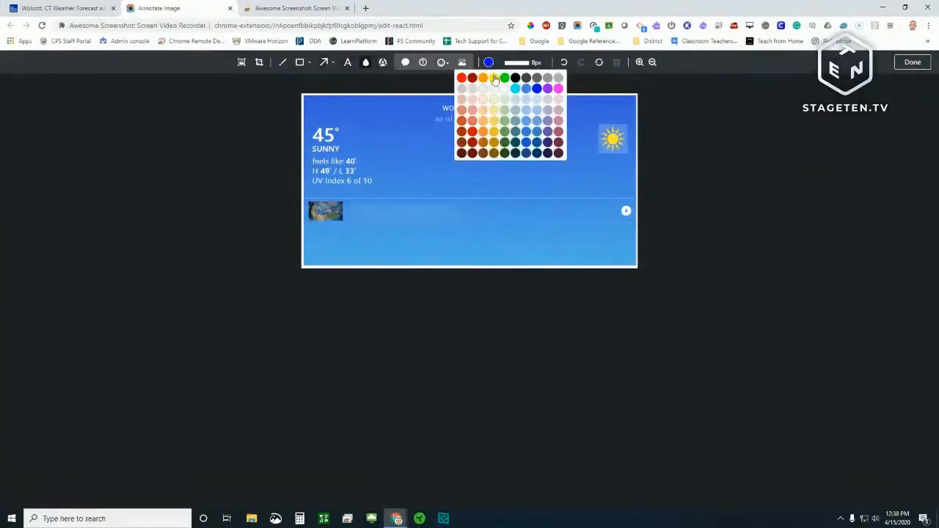
{"action": "left_click", "coordinate": [461, 78]}
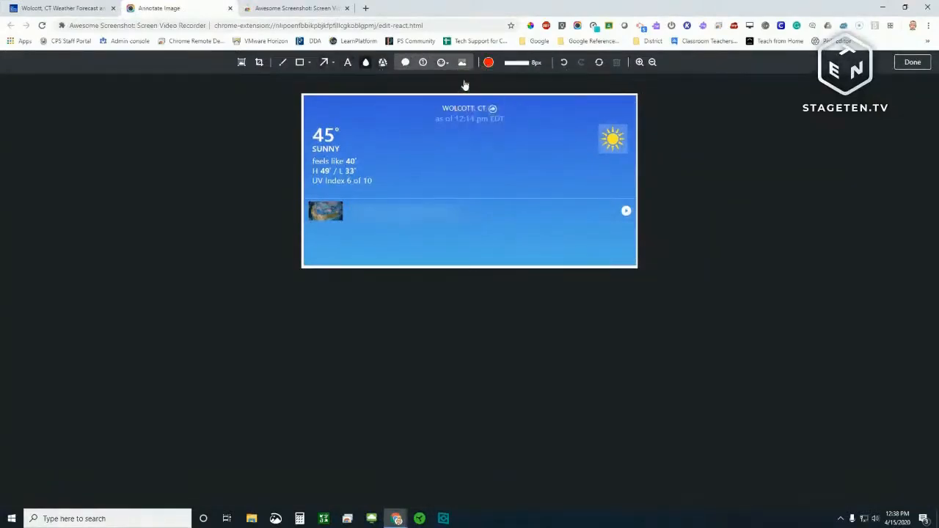
{"action": "left_click", "coordinate": [327, 64]}
{"action": "mouse_move", "coordinate": [370, 205]}
{"action": "left_mouse_down"}
{"action": "mouse_move", "coordinate": [603, 141]}
{"action": "mouse_move", "coordinate": [590, 145]}
{"action": "left_mouse_up"}
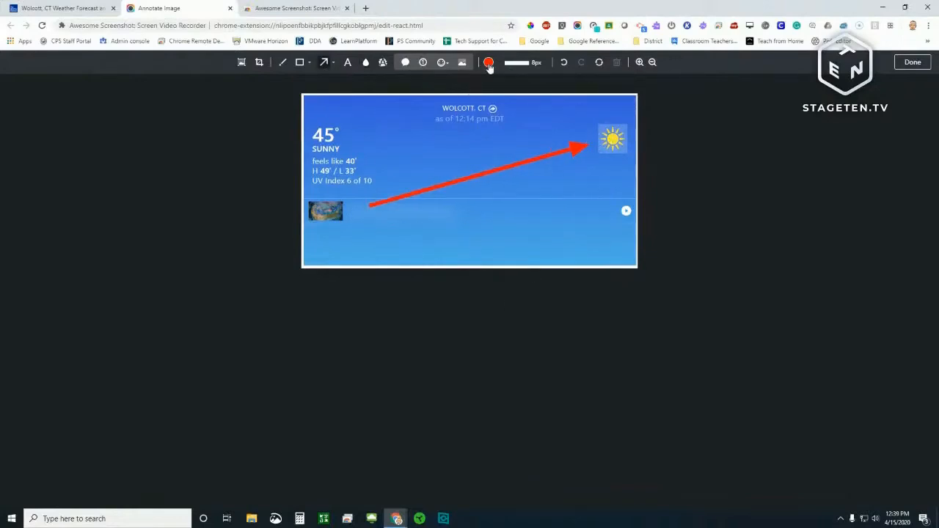
- Set the line thickness to 4 px and draw a second red arrow from the panel's lower middle toward the sun icon
{"action": "left_click", "coordinate": [518, 63]}
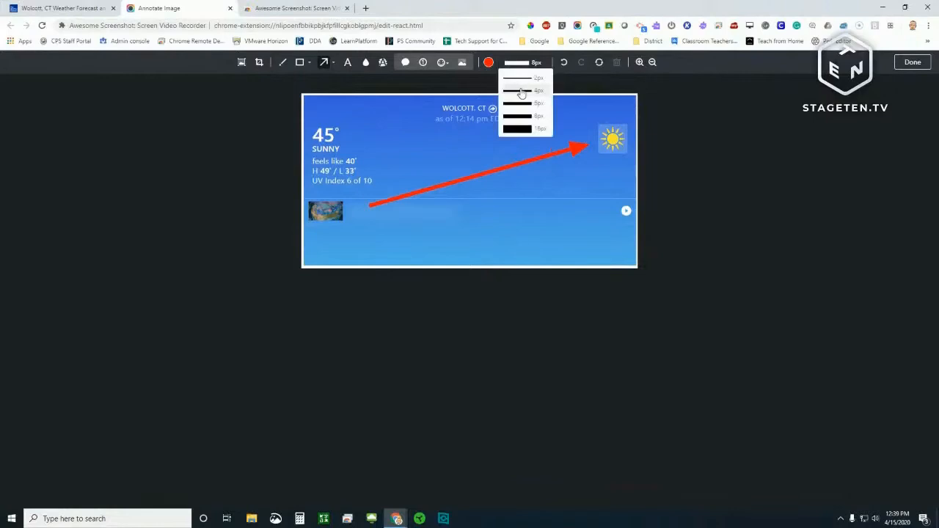
{"action": "left_click", "coordinate": [521, 91]}
{"action": "left_click_drag", "start_coordinate": [467, 236], "coordinate": [591, 158]}
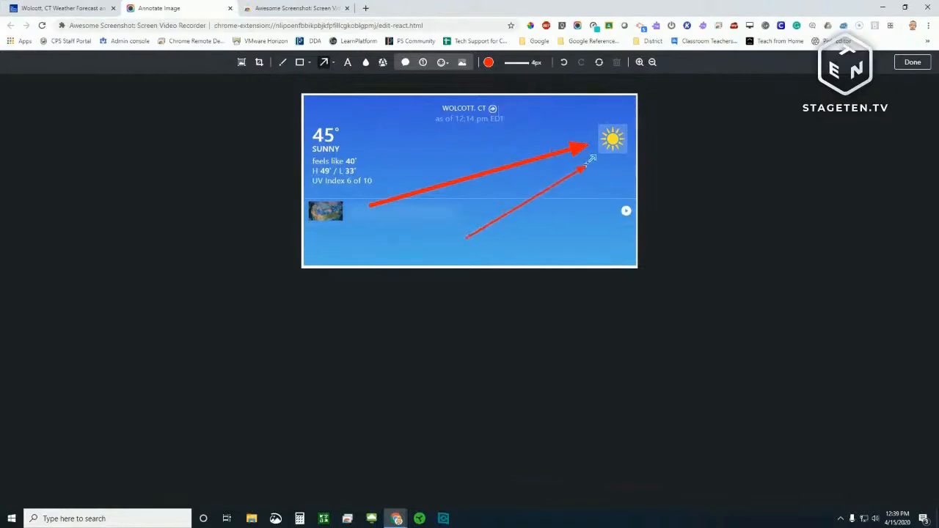
- Undo both arrows and the blur, redo all three, and undo only the thinner second arrow
{"action": "left_click", "coordinate": [563, 63]}
{"action": "left_click", "coordinate": [564, 63]}
{"action": "left_click", "coordinate": [563, 63]}
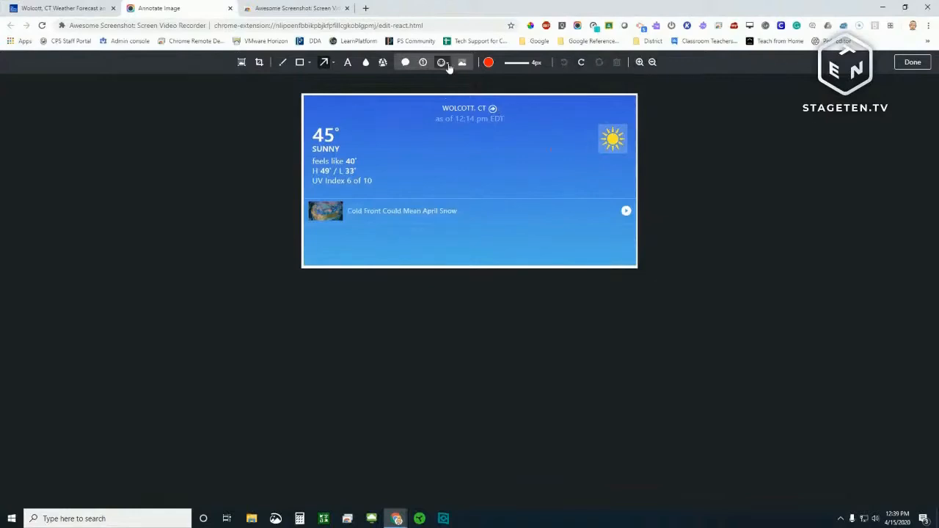
{"action": "left_click", "coordinate": [581, 63]}
{"action": "left_click", "coordinate": [581, 63]}
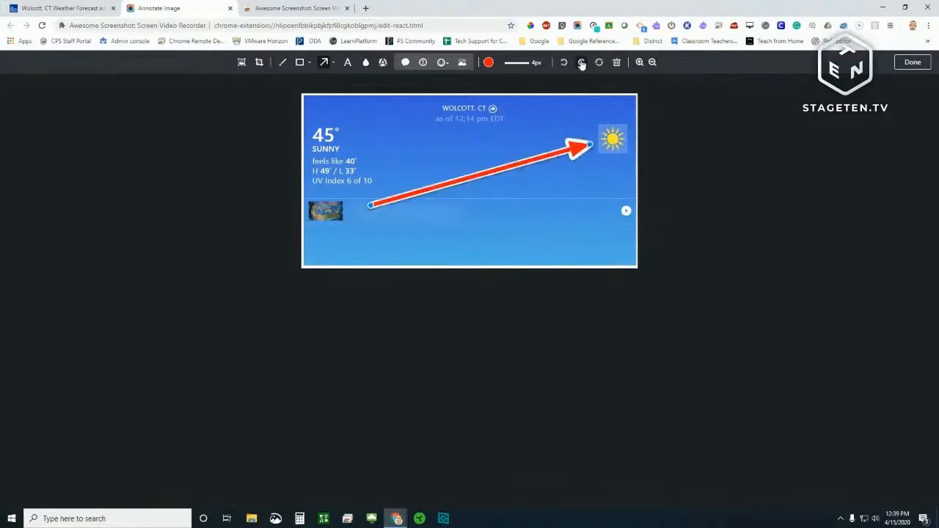
{"action": "left_click", "coordinate": [581, 63]}
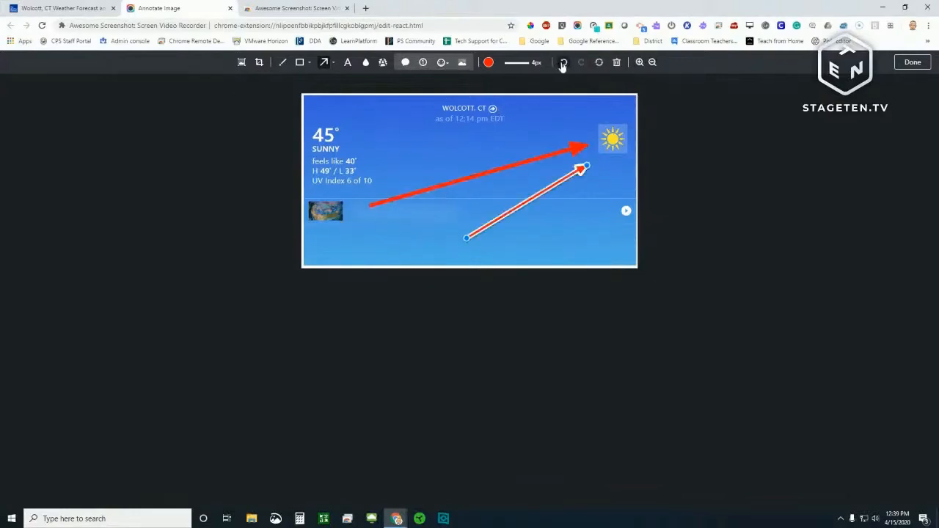
{"action": "left_click", "coordinate": [562, 63]}
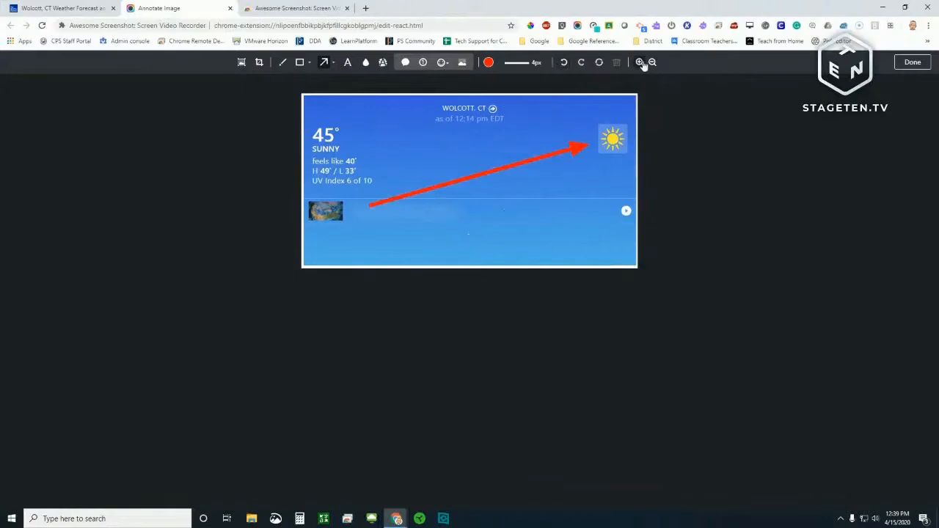
- Finish annotating and download the image as a PNG to the Downloads folder under the suggested name
{"action": "left_click", "coordinate": [910, 64]}
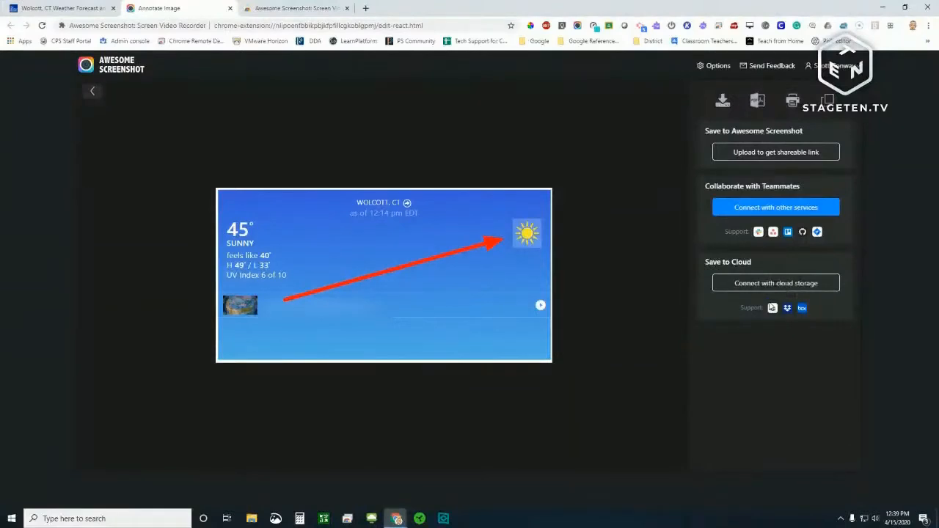
{"action": "left_click", "coordinate": [723, 103]}
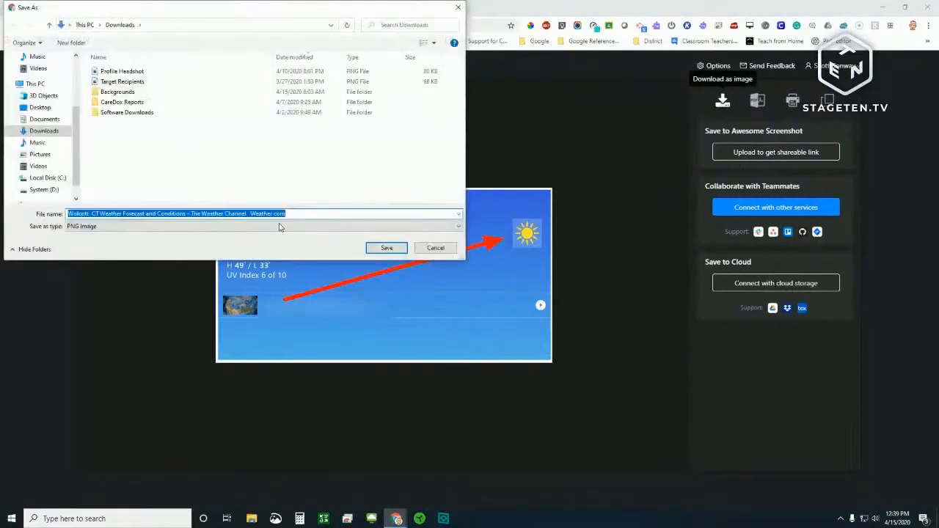
{"action": "left_click", "coordinate": [386, 248]}
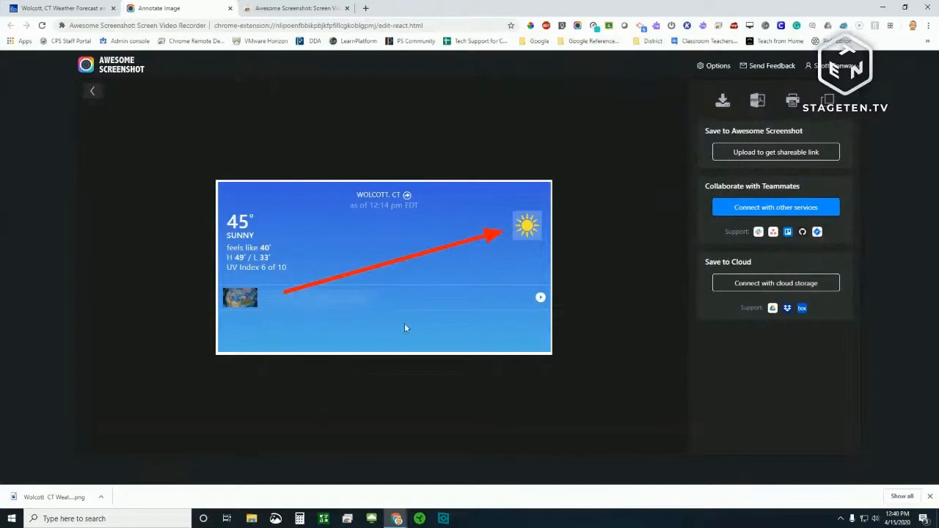
- Reopen the image for annotation, blur the "as of 12:14 pm EDT" line and outline "WOLCOTT, CT" with a red rectangle
{"action": "left_click", "coordinate": [94, 93]}
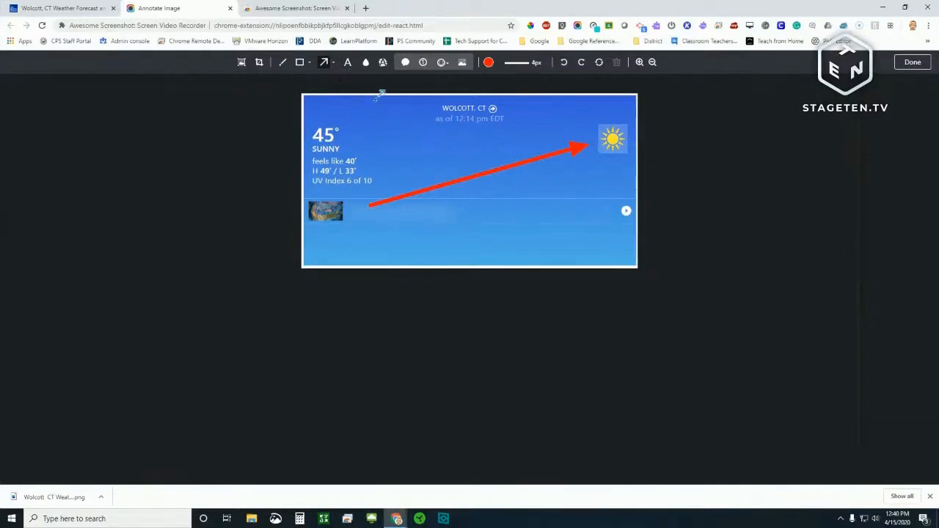
{"action": "left_click", "coordinate": [365, 63]}
{"action": "left_click_drag", "start_coordinate": [429, 112], "coordinate": [514, 128]}
{"action": "left_click", "coordinate": [300, 62]}
{"action": "left_click_drag", "start_coordinate": [430, 98], "coordinate": [512, 119]}
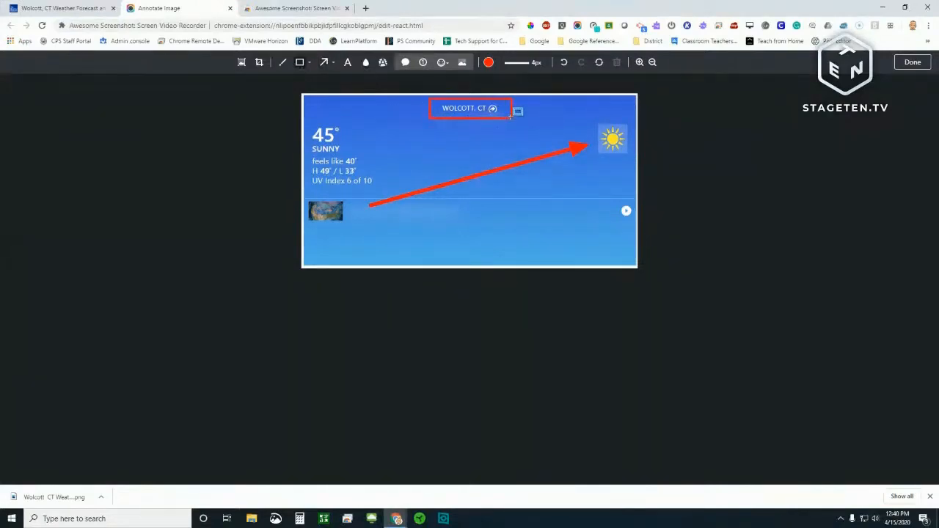
- Finish annotating and download the updated image, replacing the existing weather forecast PNG in the Downloads folder
{"action": "left_click", "coordinate": [912, 62]}
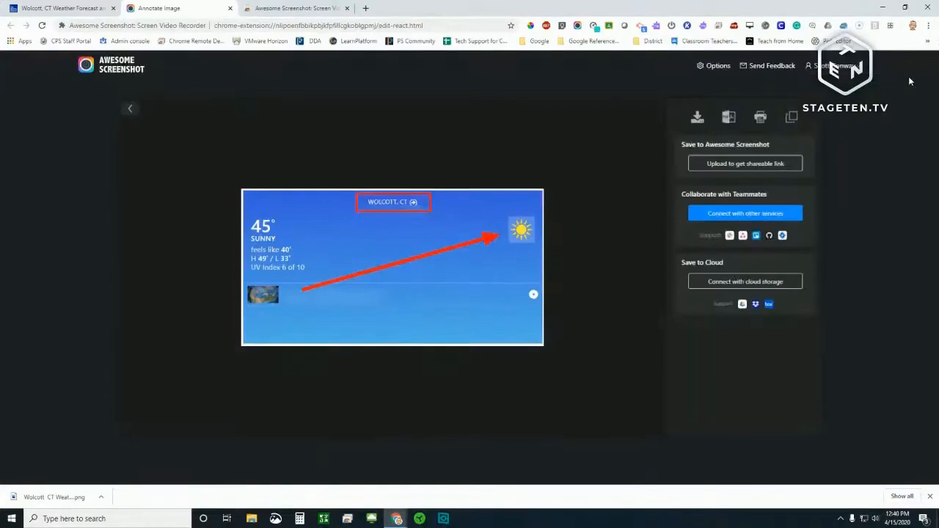
{"action": "left_click", "coordinate": [722, 102]}
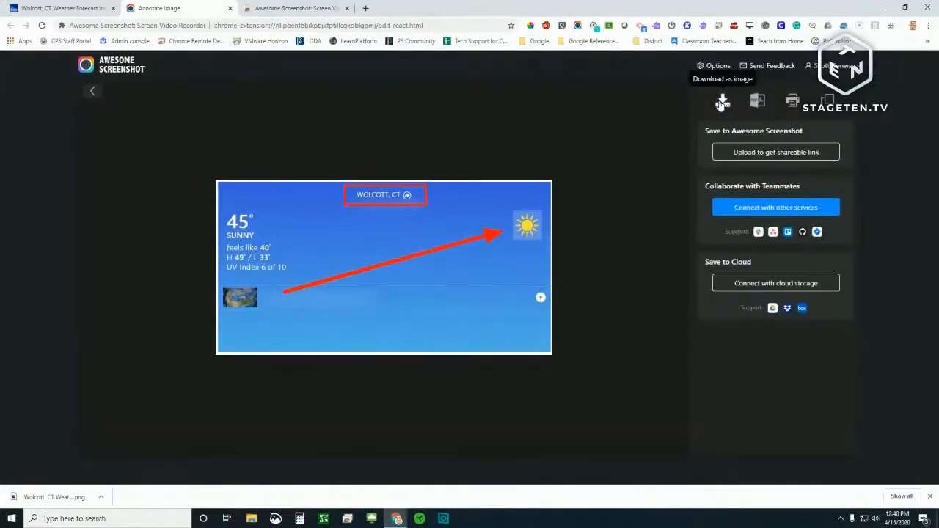
{"action": "left_click", "coordinate": [159, 72]}
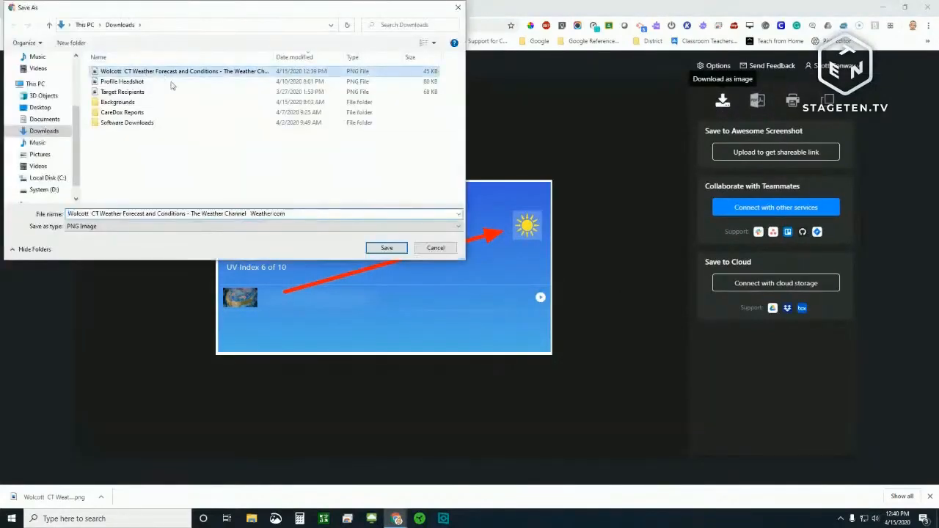
{"action": "left_click", "coordinate": [387, 247]}
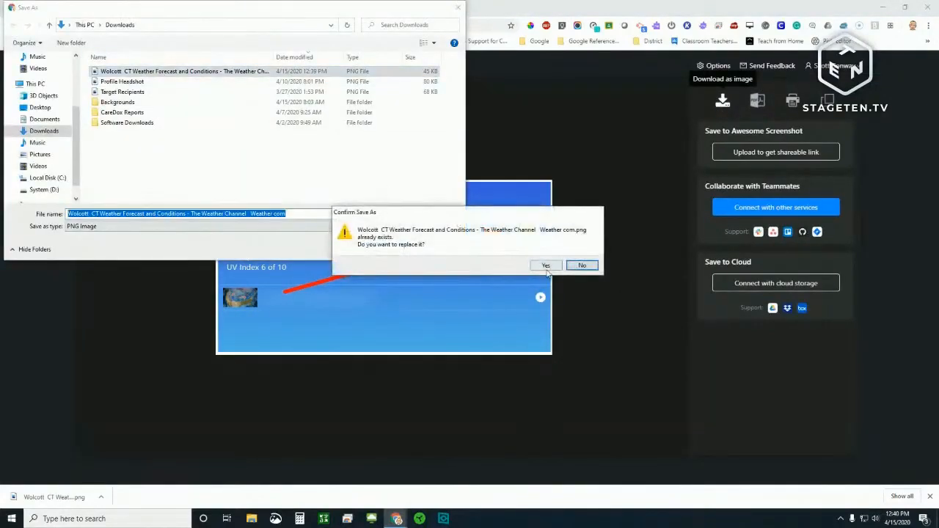
{"action": "left_click", "coordinate": [545, 264]}
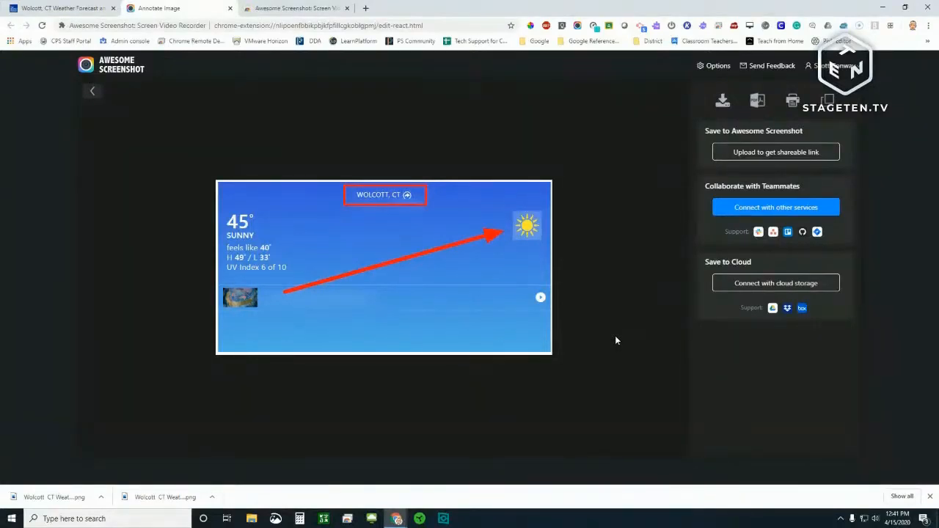
- Return to the Awesome Screenshot: Screen Video Recorder page in the Chrome Web Store
{"action": "left_click", "coordinate": [282, 8]}
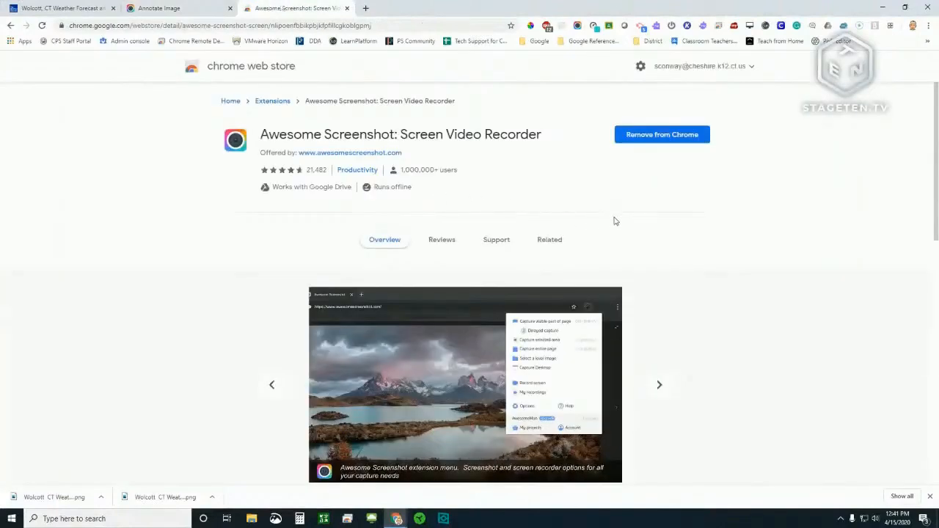